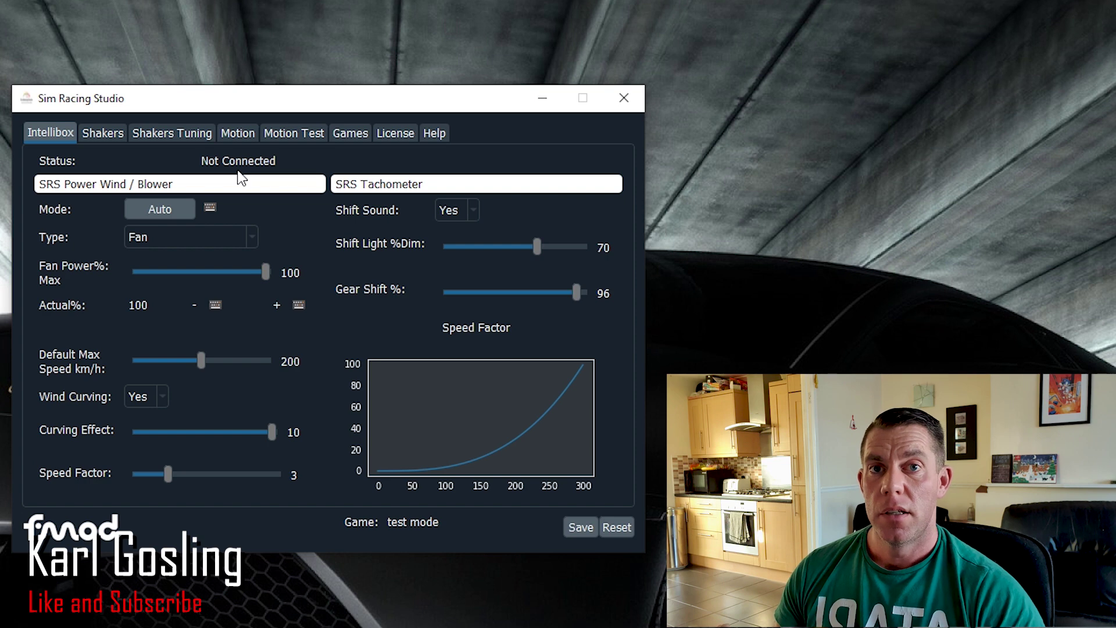
Step: Look over the shaker settings and browse the list of available motion platform models
click(107, 134)
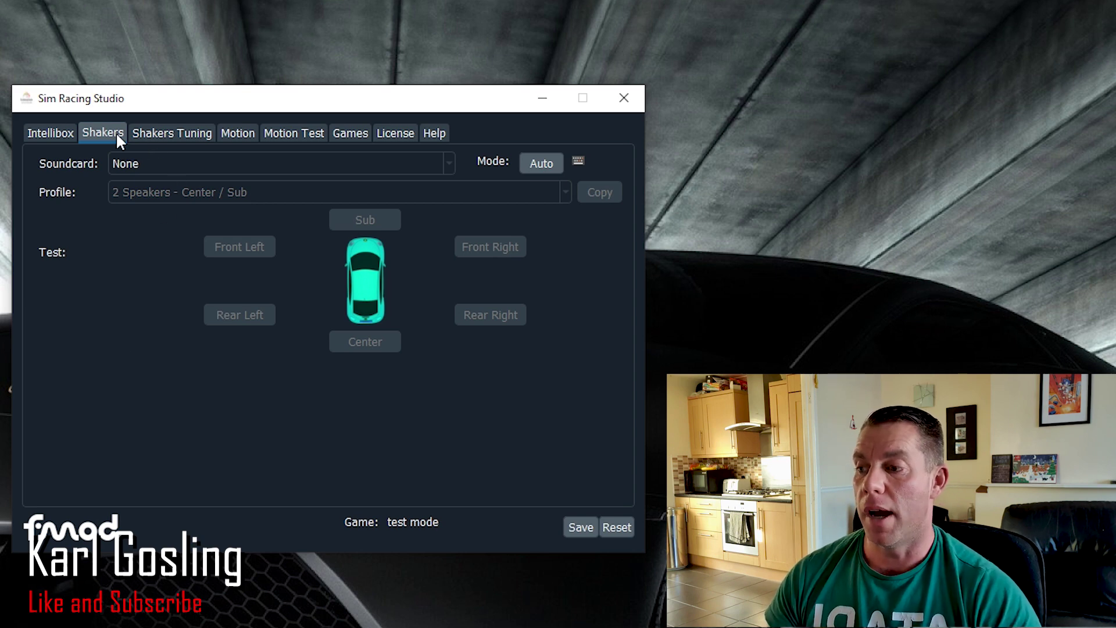
click(231, 135)
click(266, 166)
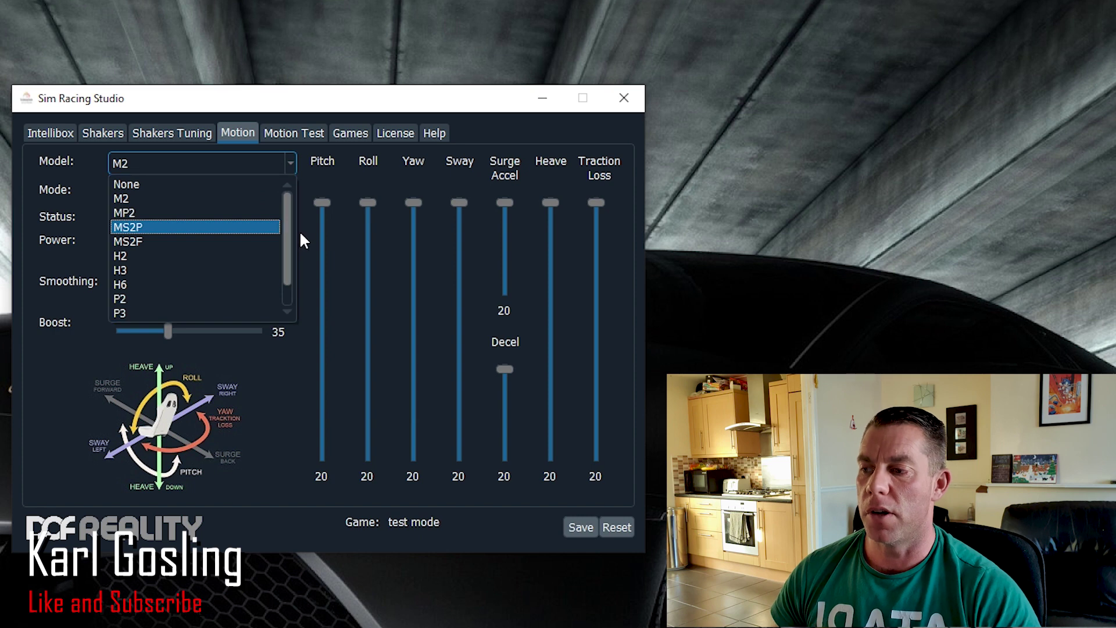
drag(286, 226, 285, 278)
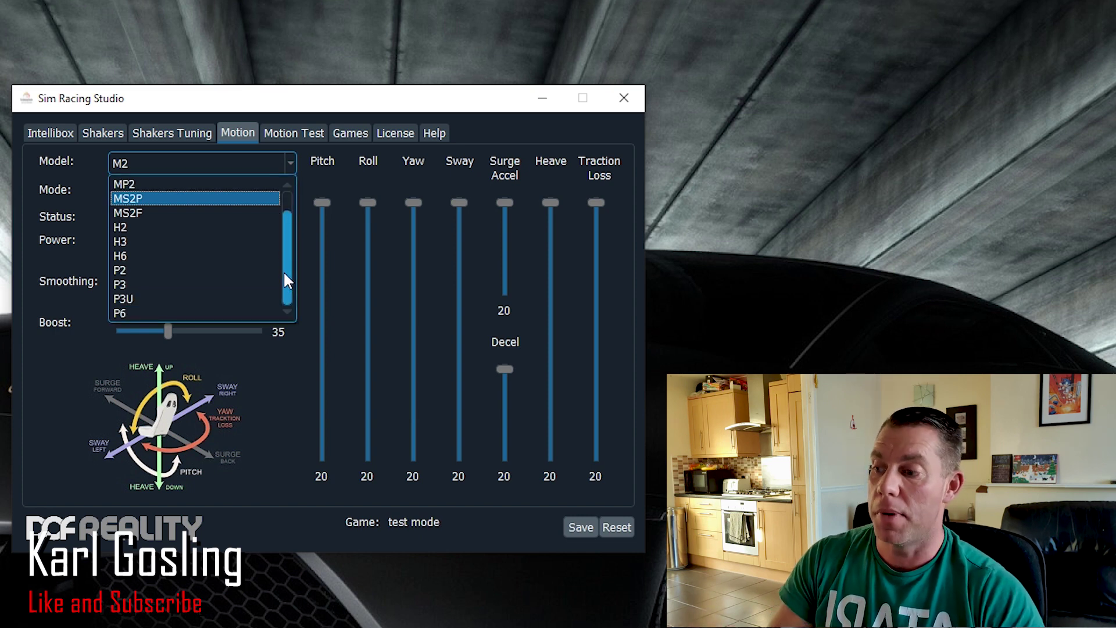
drag(285, 273, 277, 232)
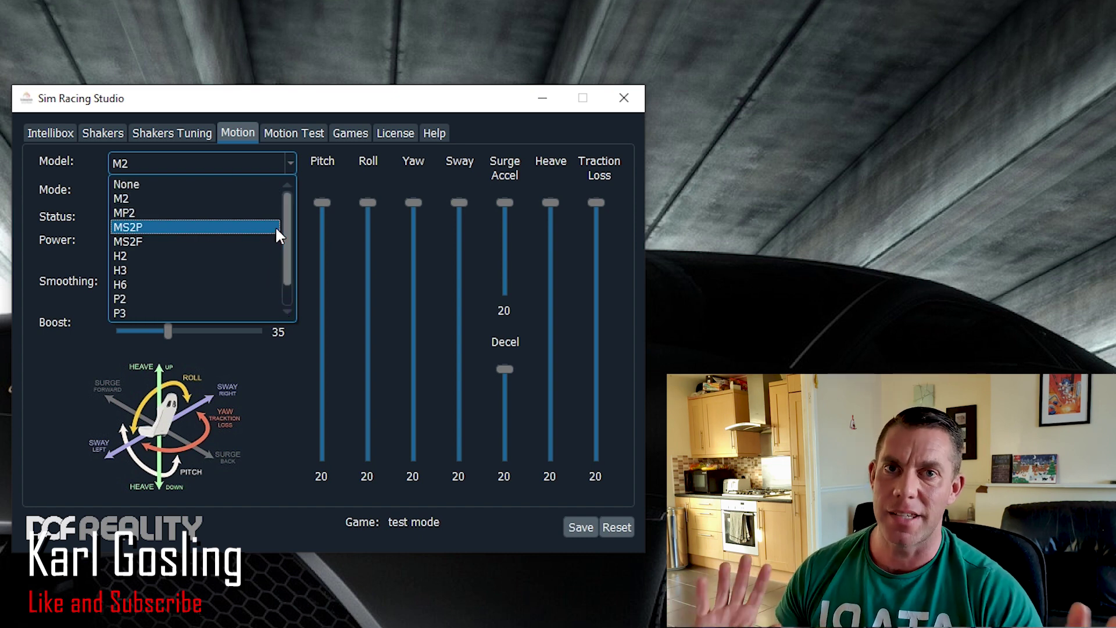
click(50, 380)
key(alt+Tab)
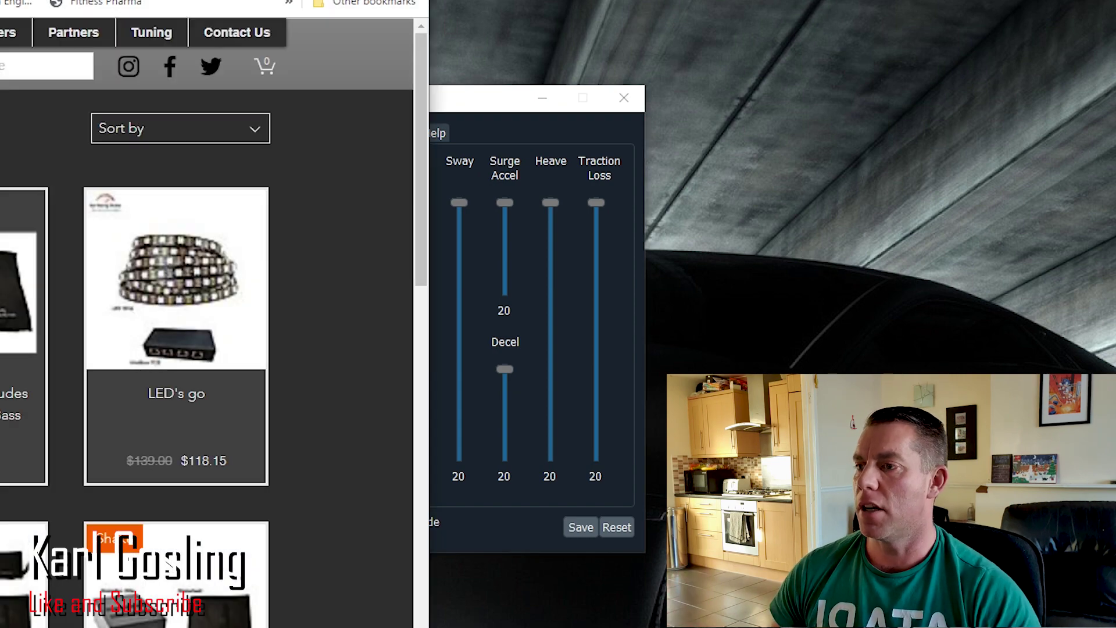
key(alt+Tab)
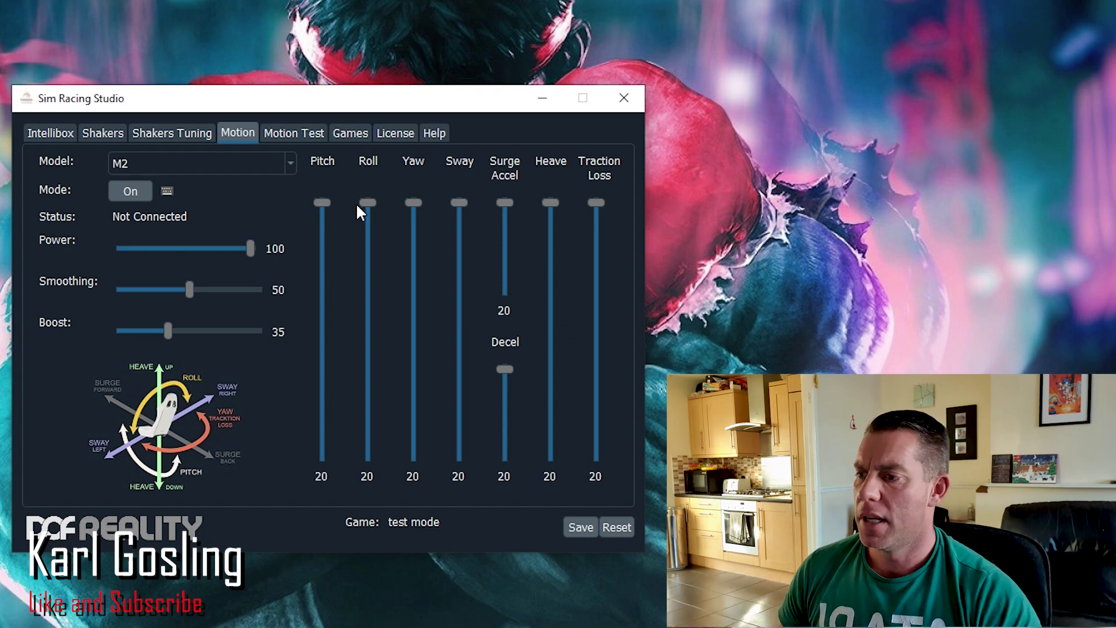
Step: Set game detection to Manual, choose Dirt Rally 2.0 Steam as the game and display its motion settings
click(351, 137)
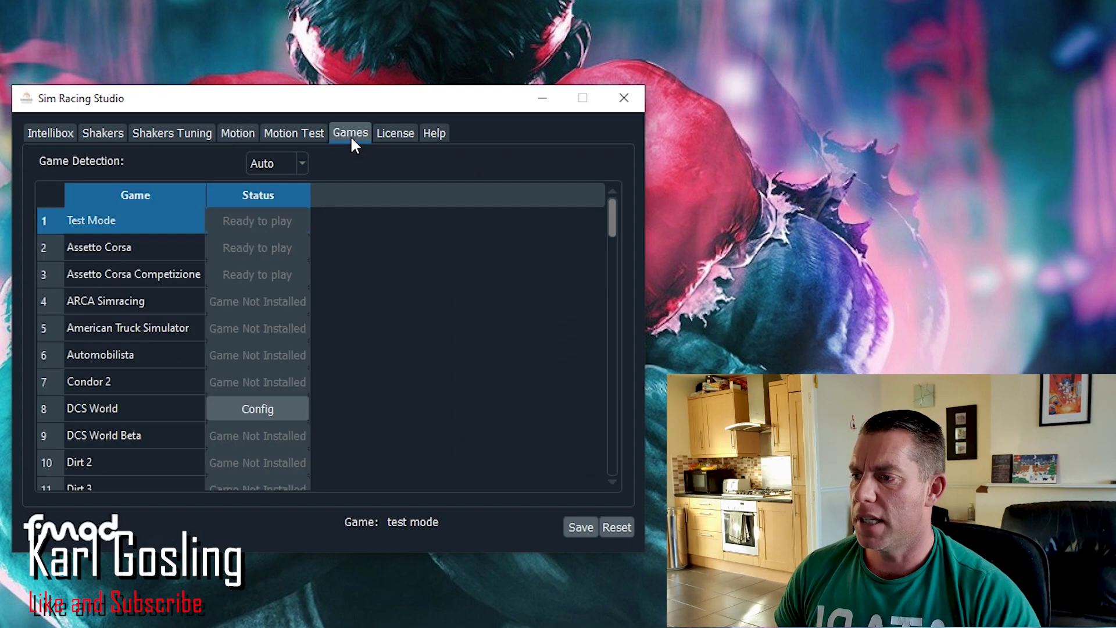
click(303, 164)
click(287, 195)
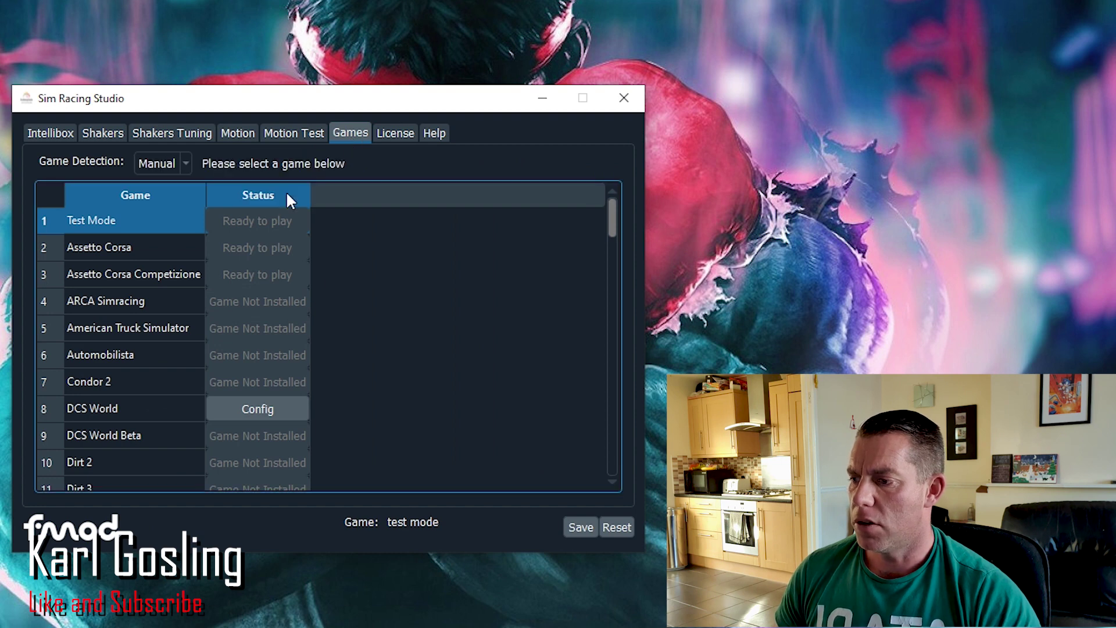
scroll(433, 361, down, 3)
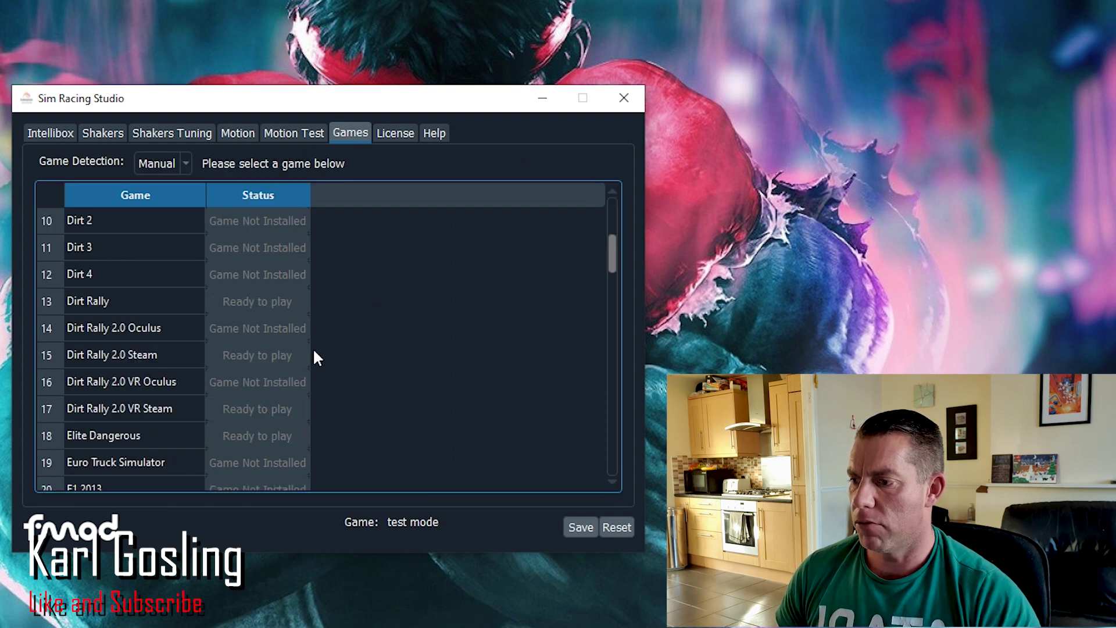
click(150, 356)
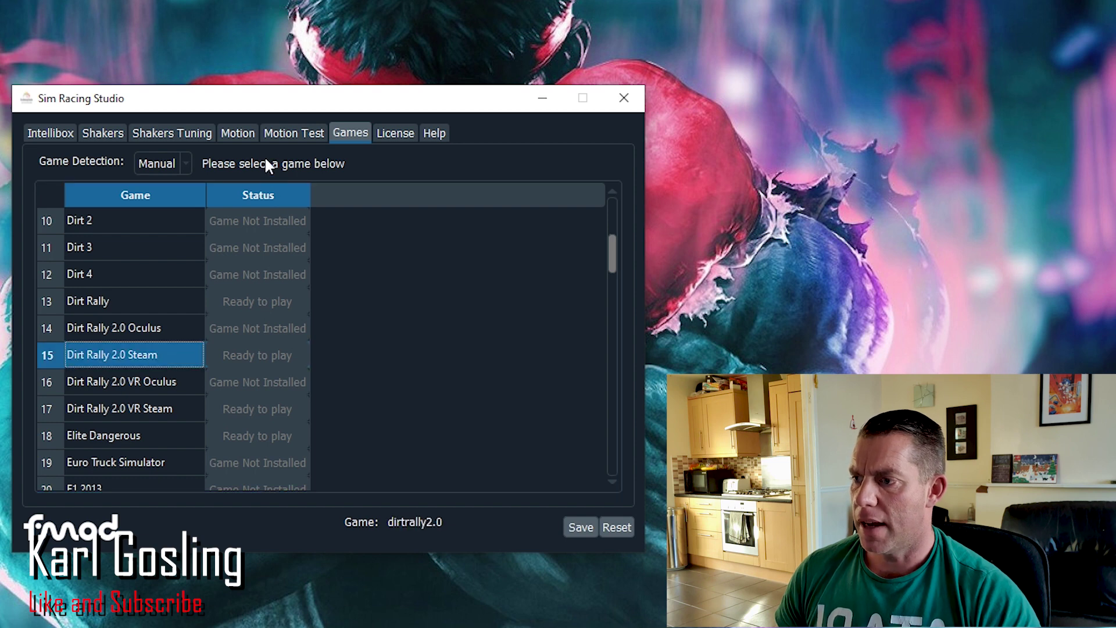
click(224, 133)
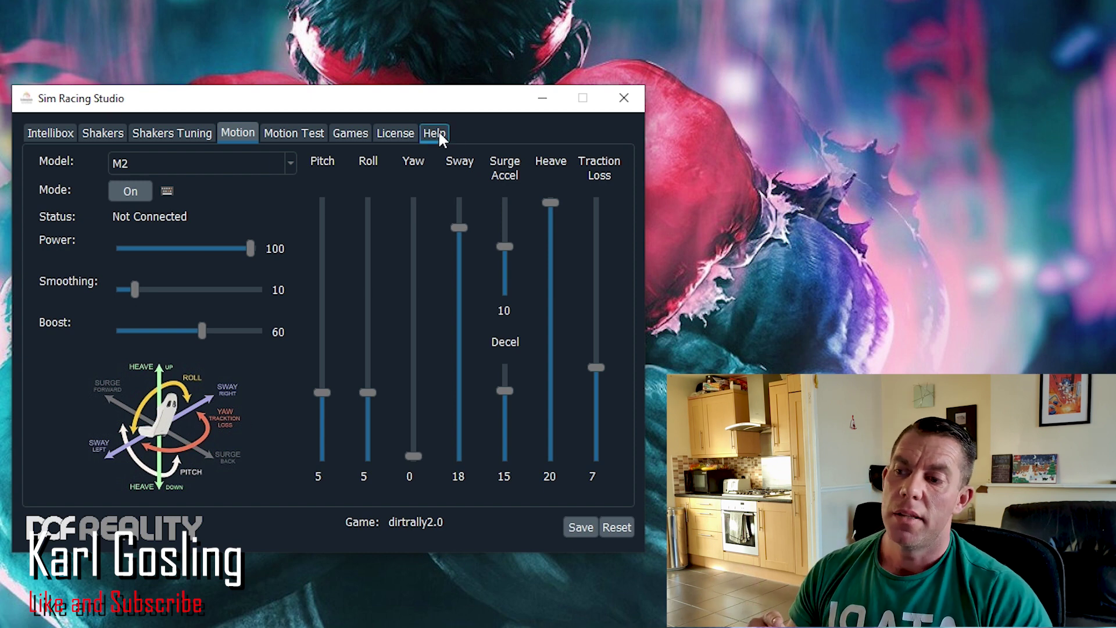
Step: Examine the max telemetry values for sway, surge and heave in the motion settings, cancelling each without changes
click(460, 164)
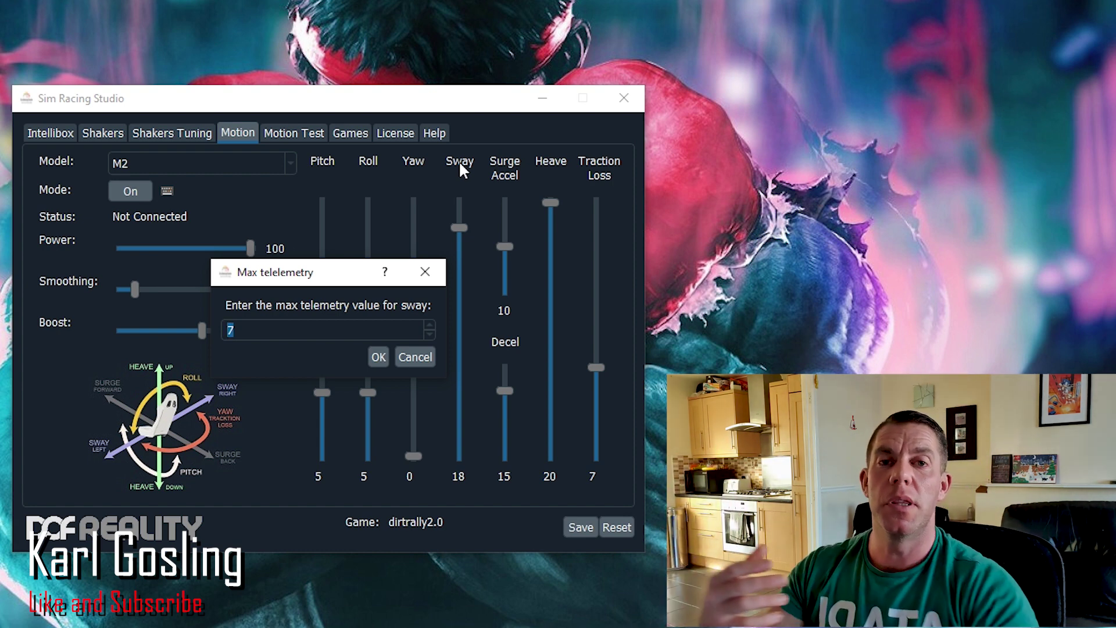
click(417, 356)
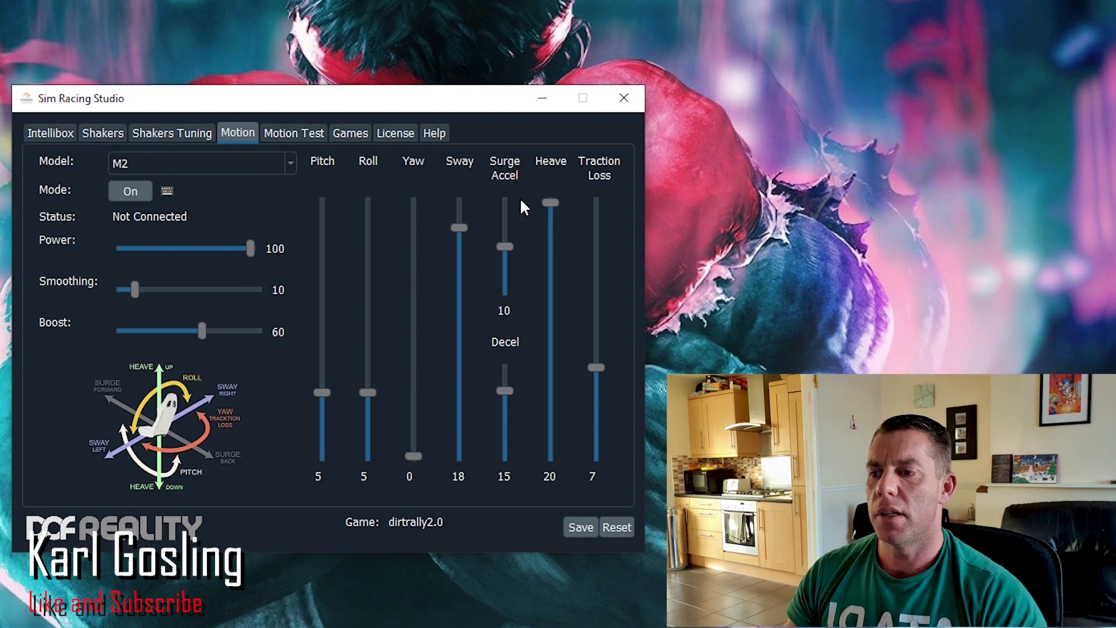
click(509, 164)
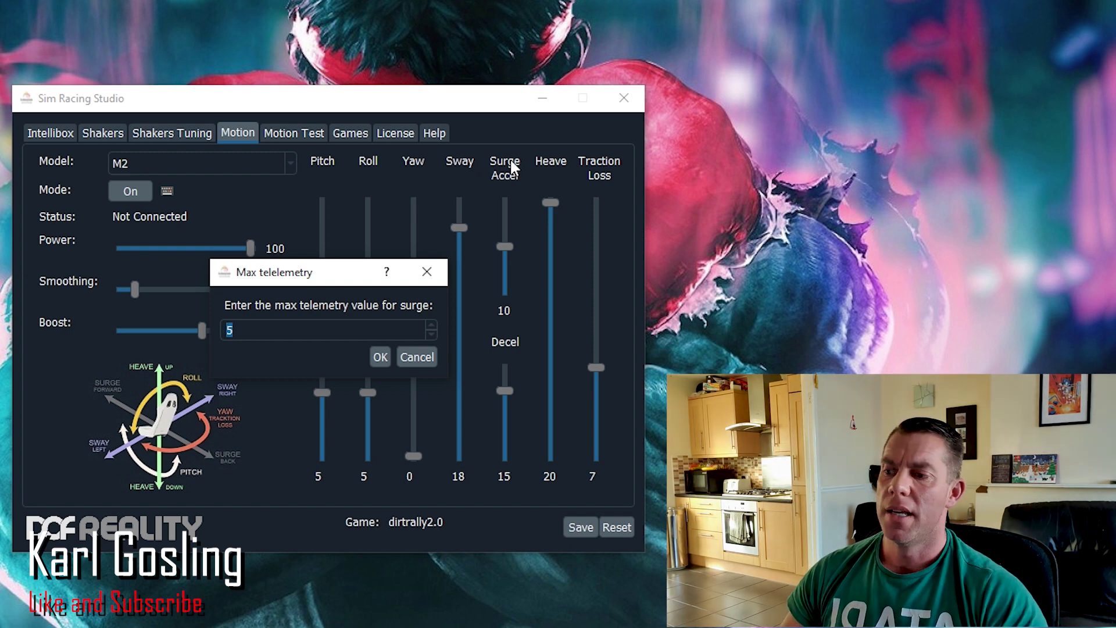
drag(354, 266, 840, 177)
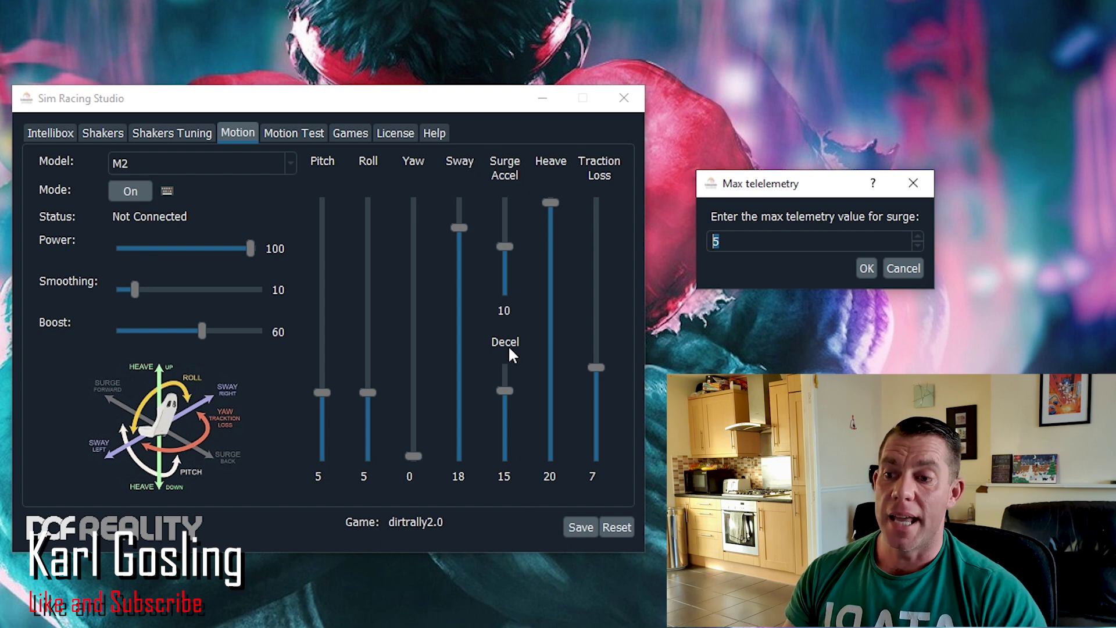
drag(797, 188, 264, 249)
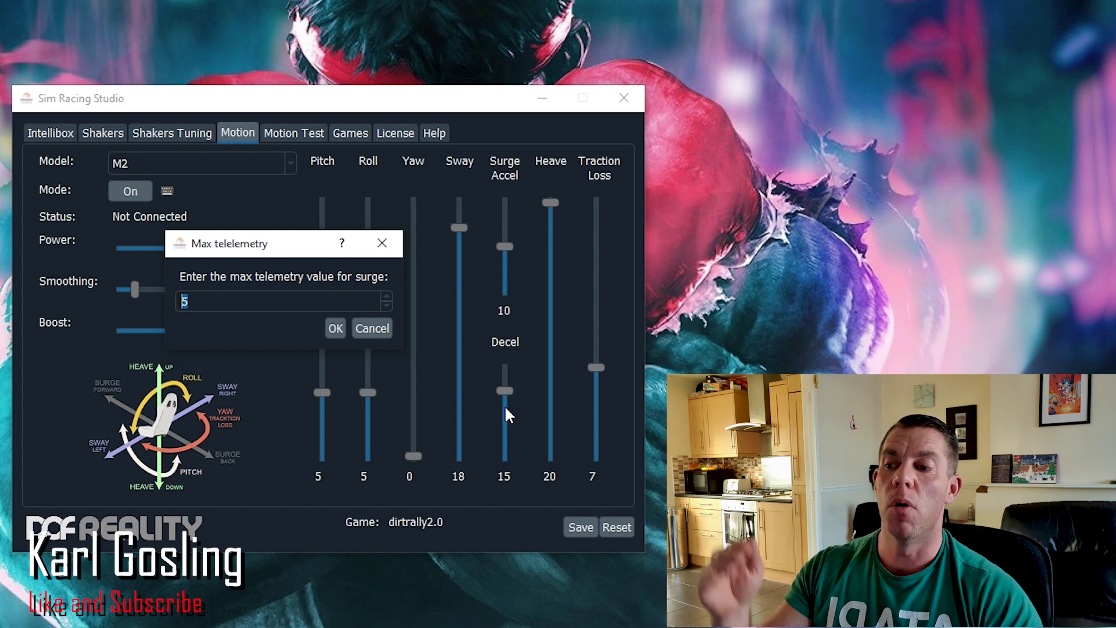
click(372, 329)
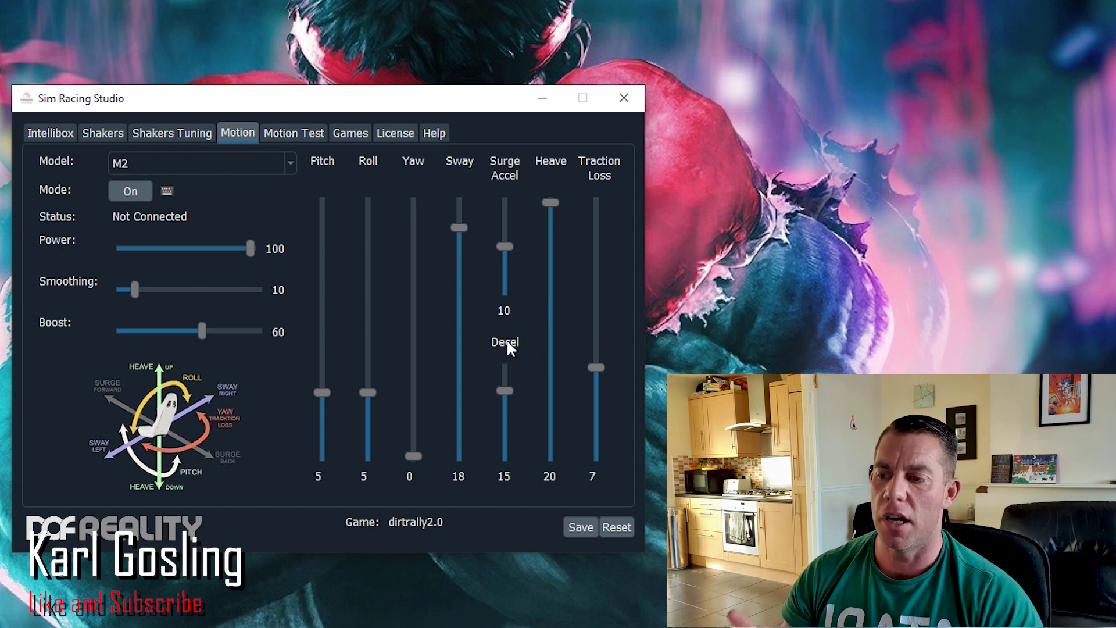
click(508, 163)
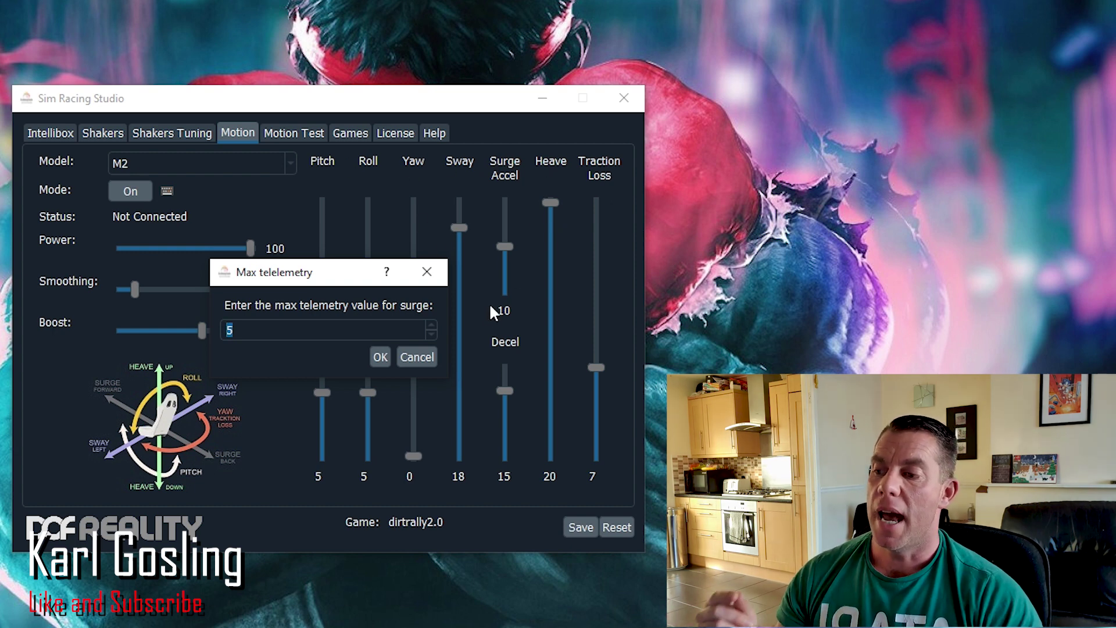
click(407, 355)
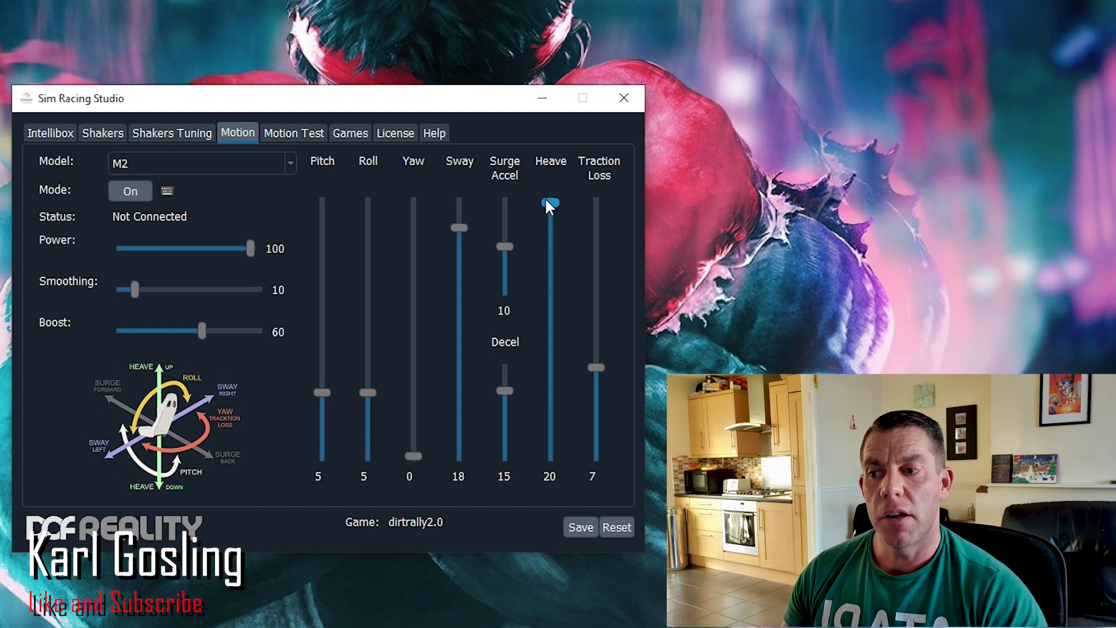
click(553, 161)
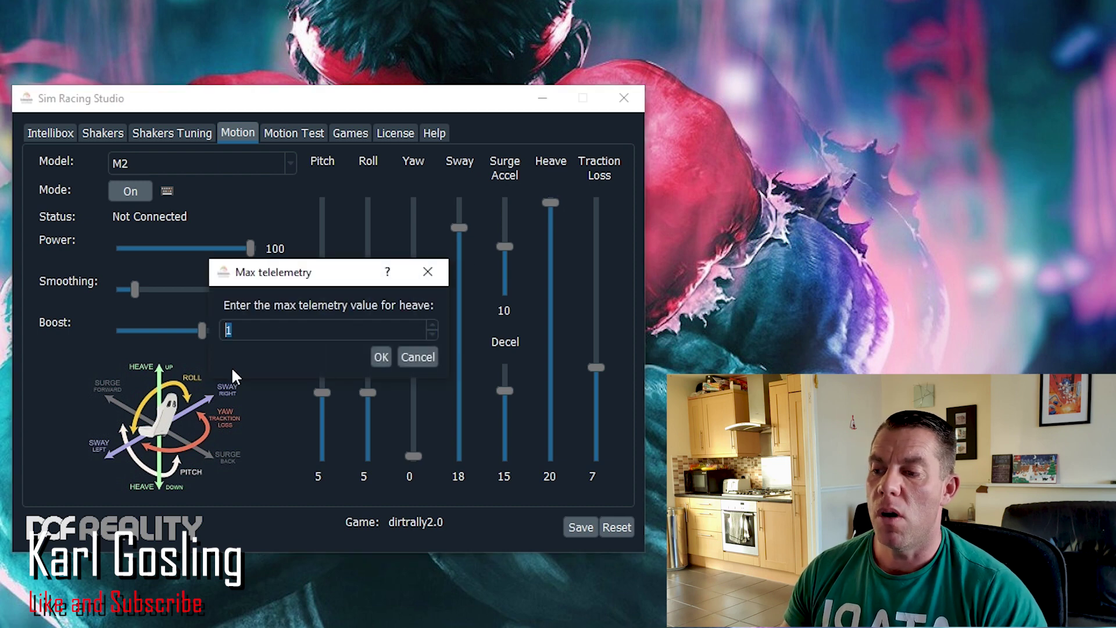
click(418, 357)
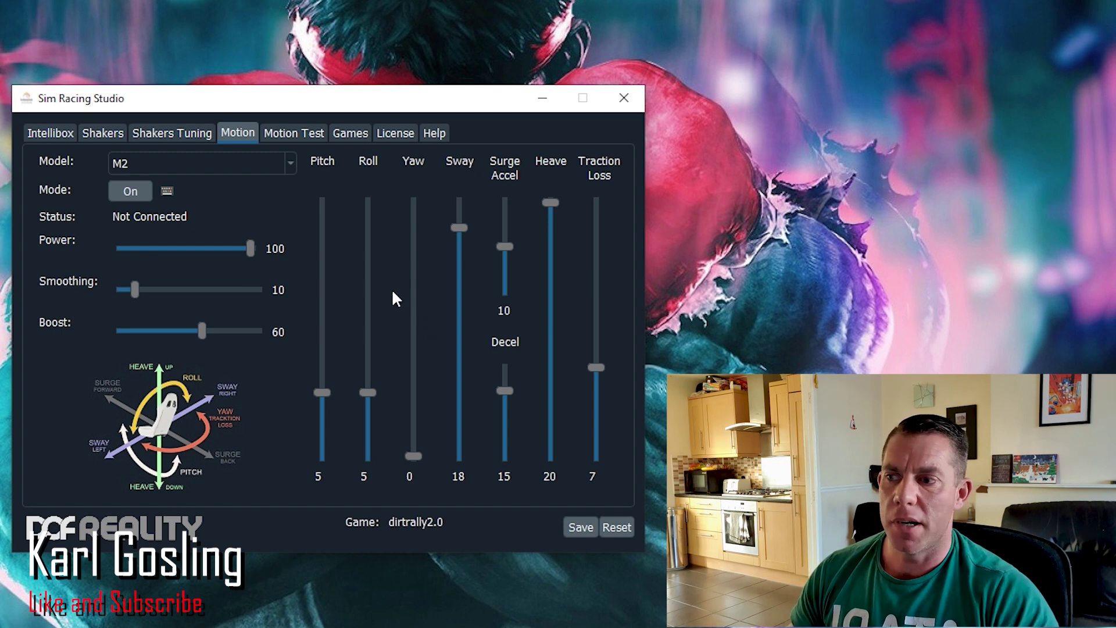
Step: Choose RFactor 2 as the game and display its motion settings
click(288, 135)
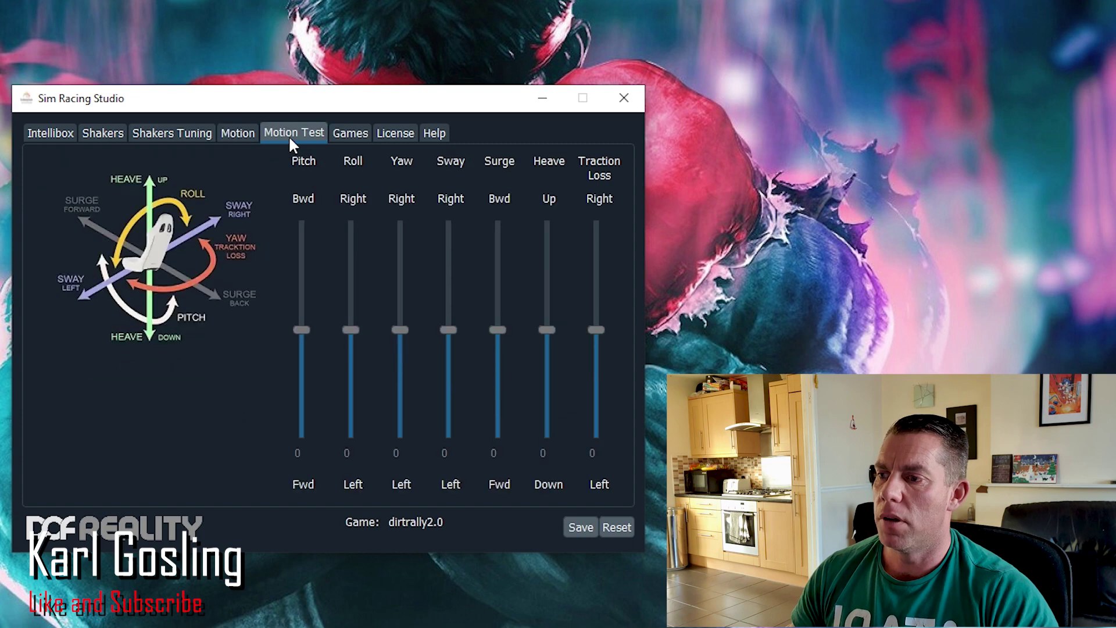
click(344, 132)
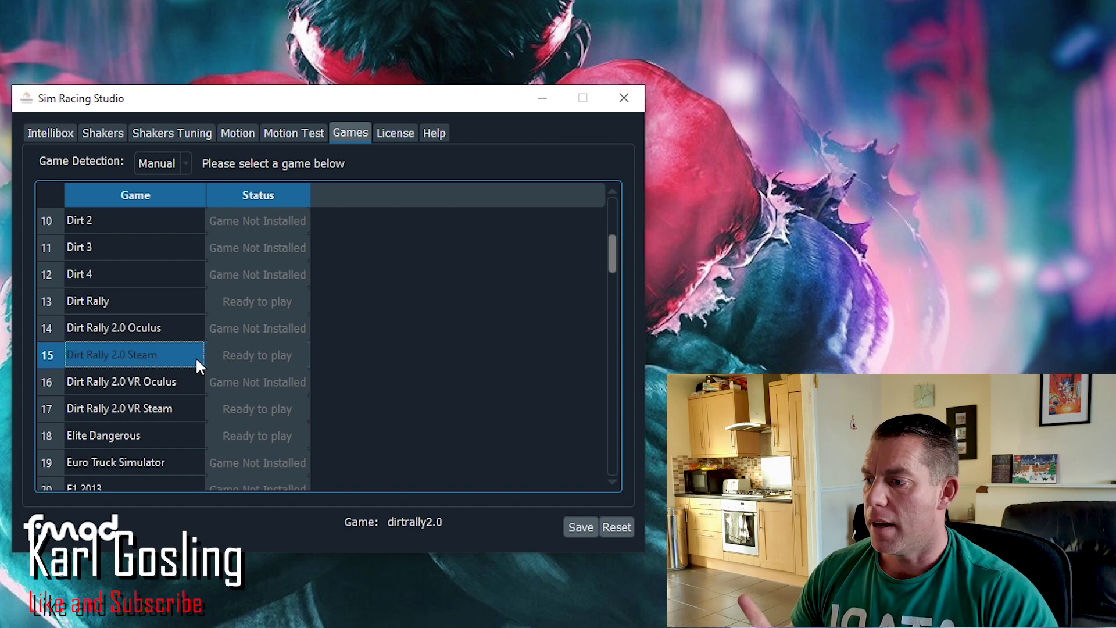
scroll(191, 356, down, 4)
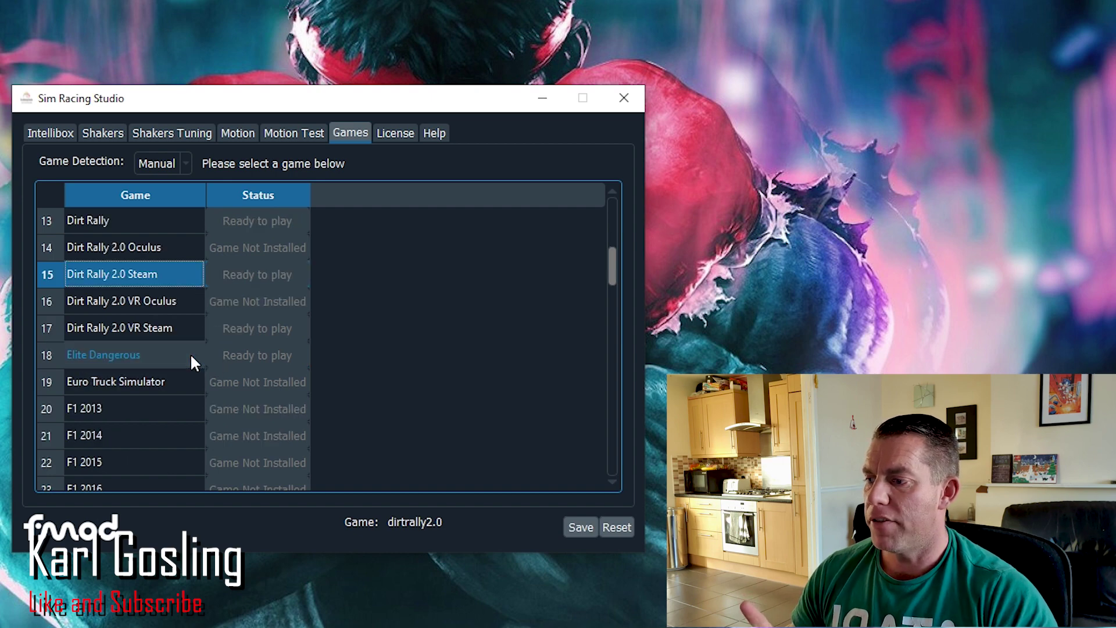
scroll(189, 358, down, 5)
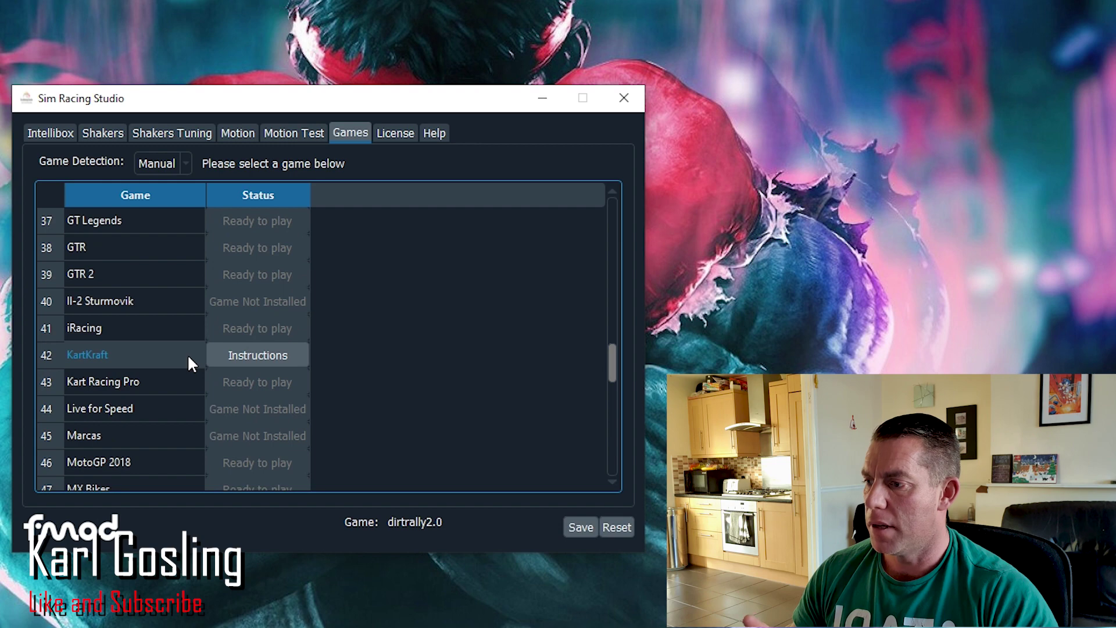
scroll(183, 355, down, 5)
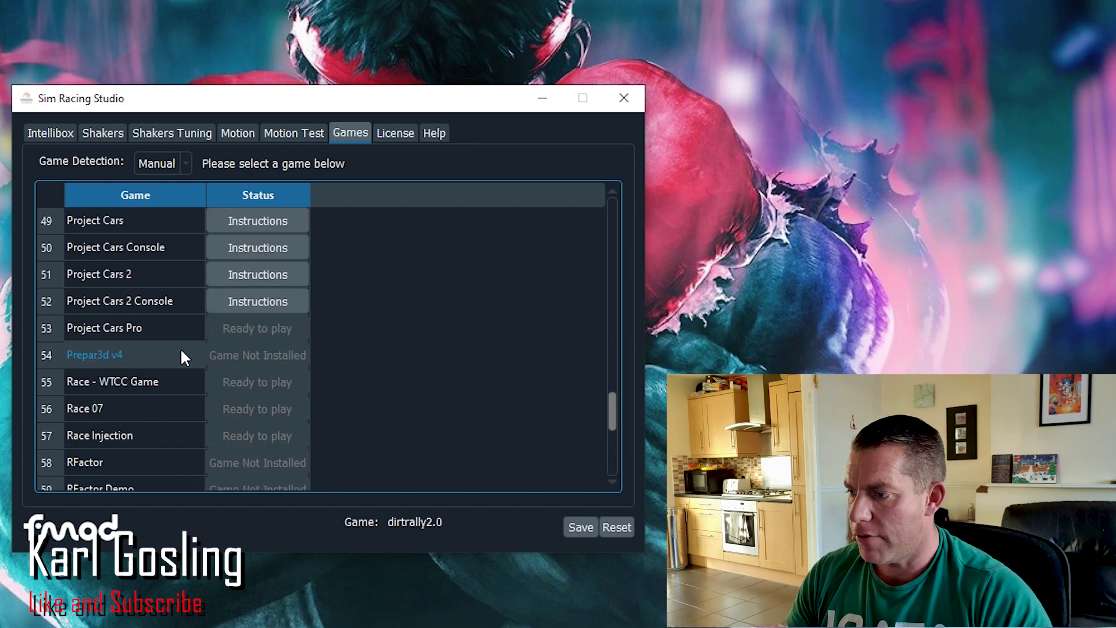
click(142, 436)
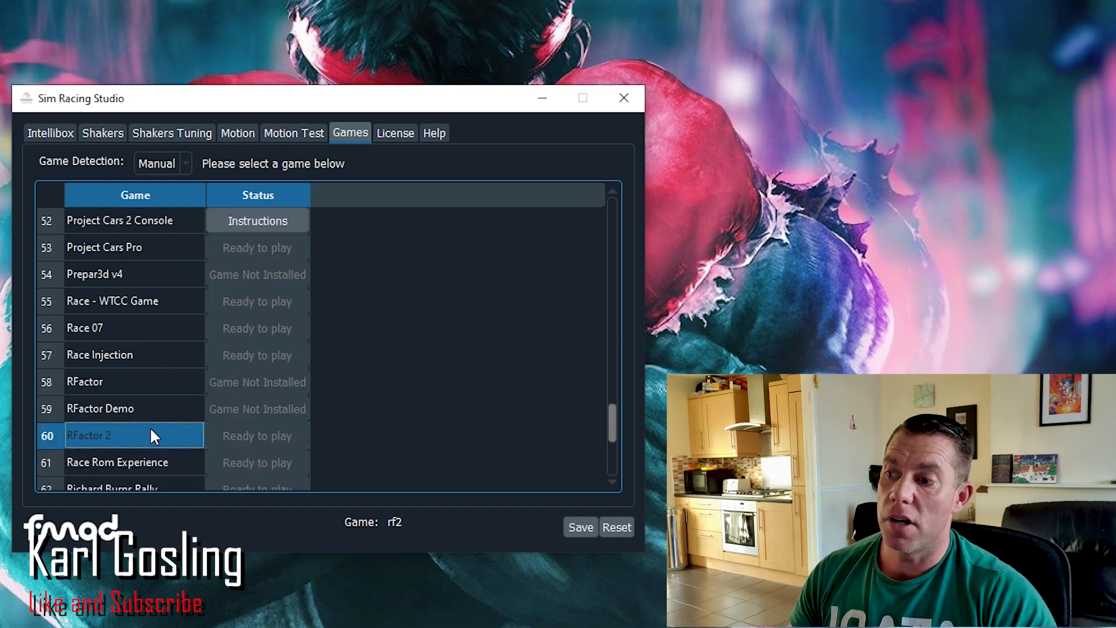
click(228, 139)
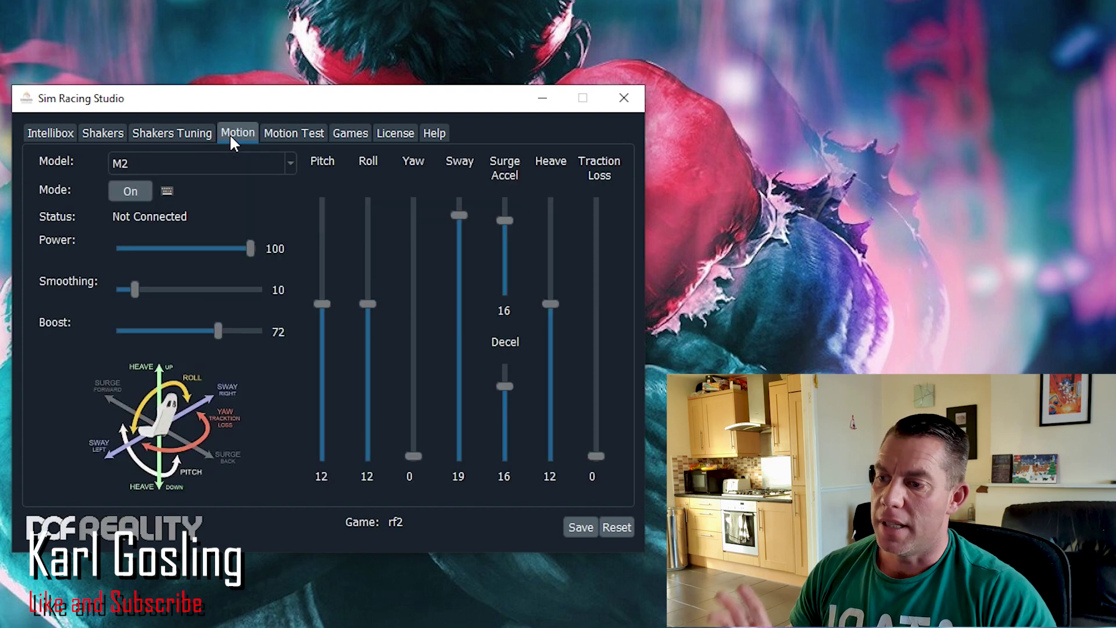